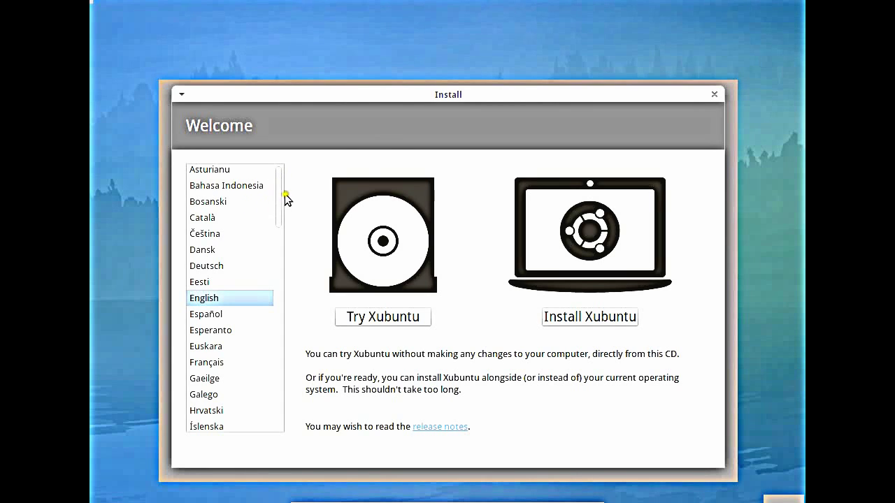
Set the installer language to Français and start installing Xubuntu.
left_click_drag(280, 192, 278, 227)
left_click(217, 214)
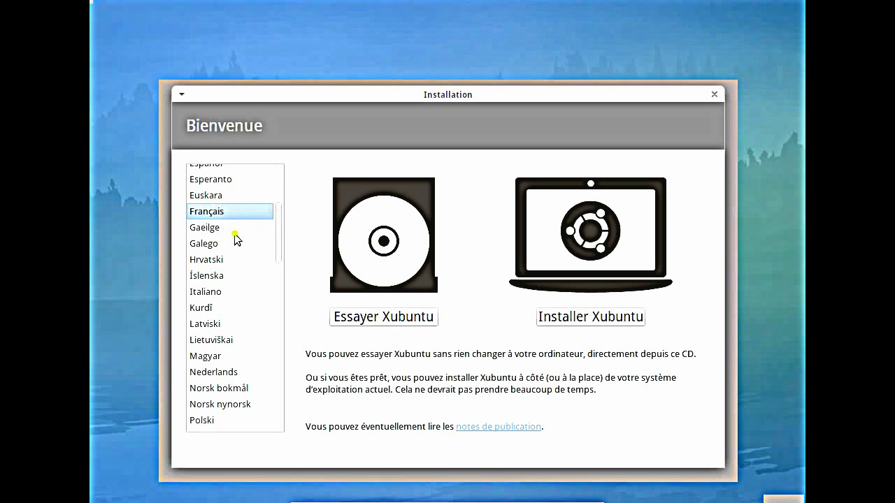
left_click(568, 317)
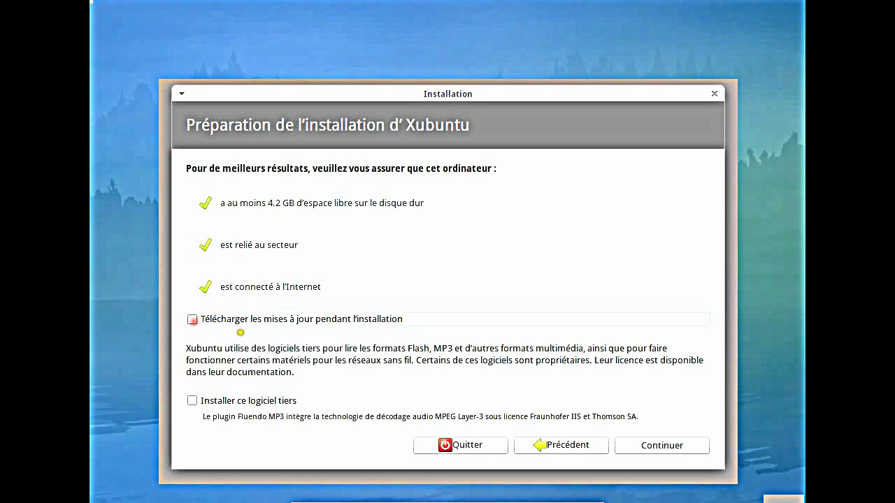
Enable downloading updates during the installation and proceed with "Autre chose" as the installation type.
left_click(193, 320)
left_click(664, 448)
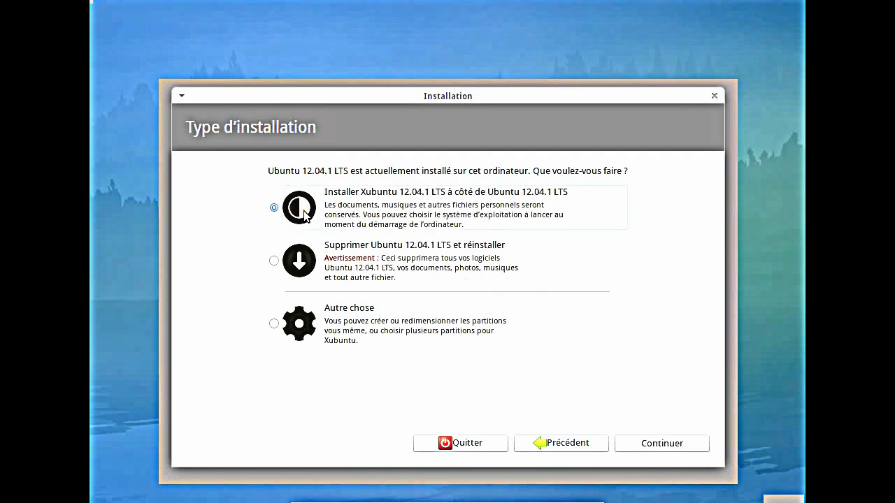
left_click(316, 316)
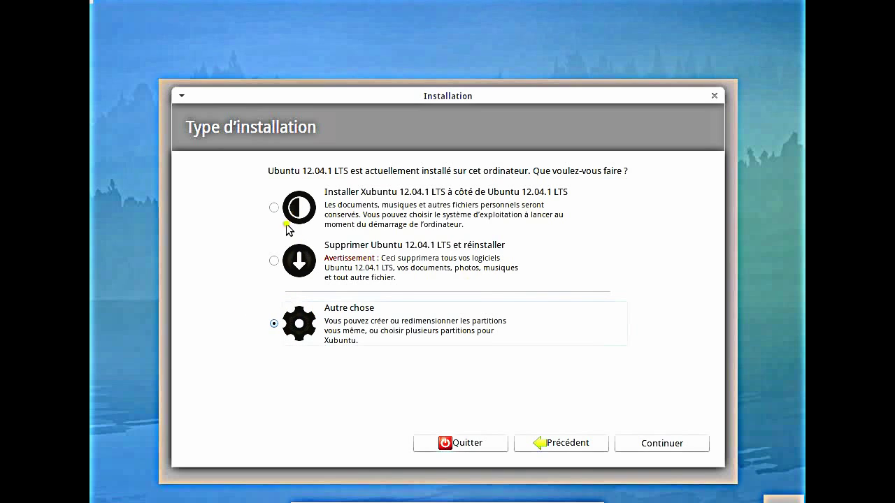
left_click(658, 443)
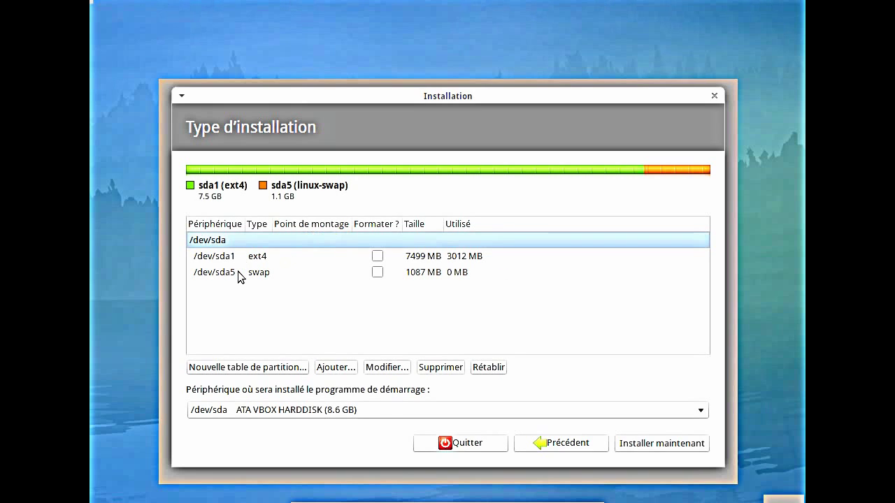
Switch to Debut Video Capture on the host and return the virtual machine to full-screen mode.
mouse_move(280, 500)
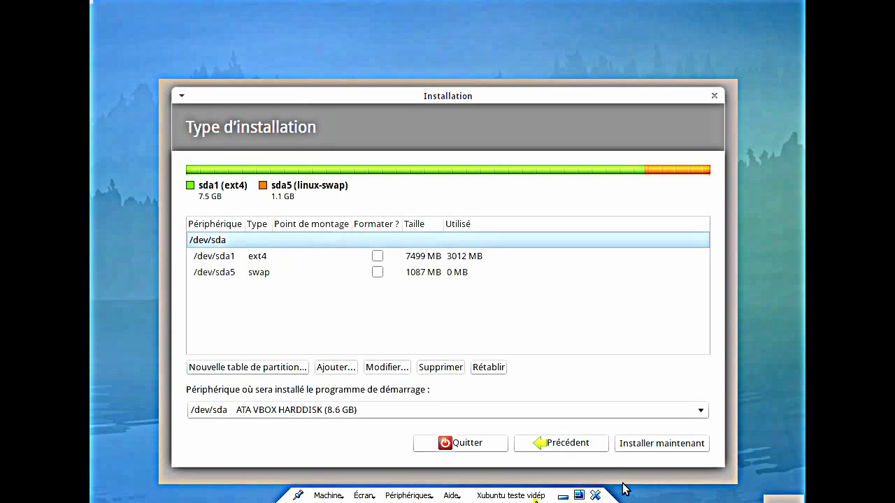
left_click(579, 495)
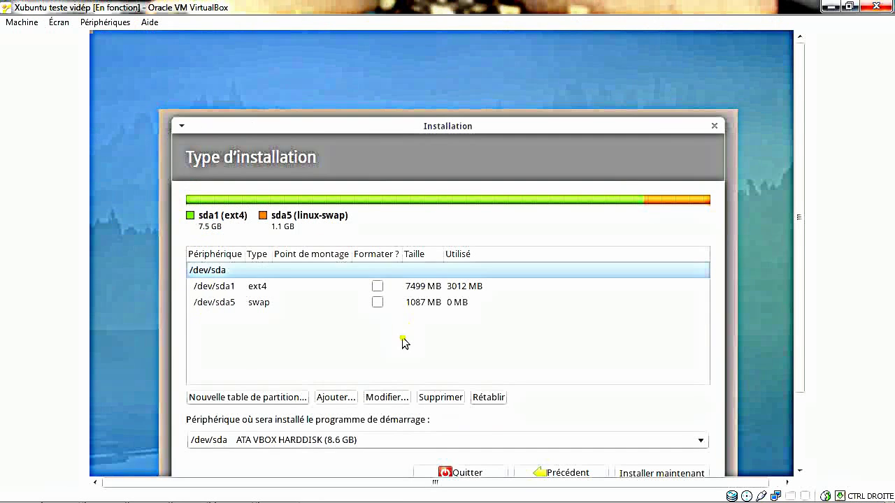
left_click(552, 470)
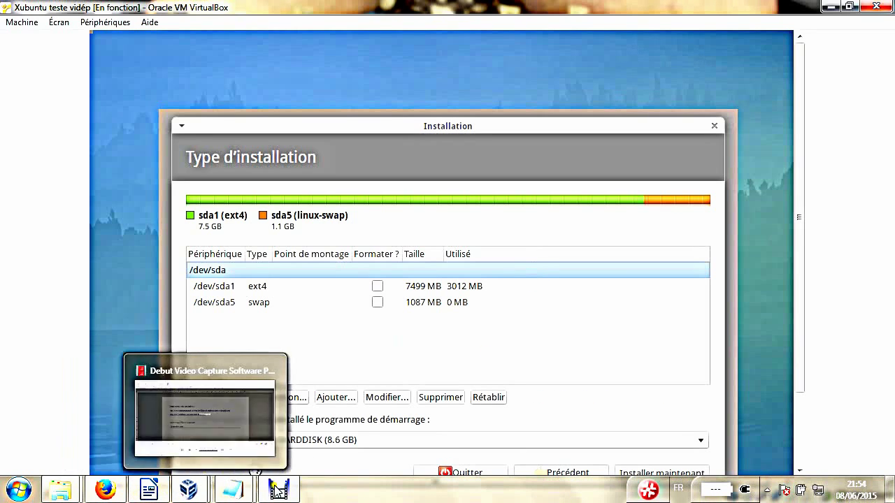
left_click(250, 439)
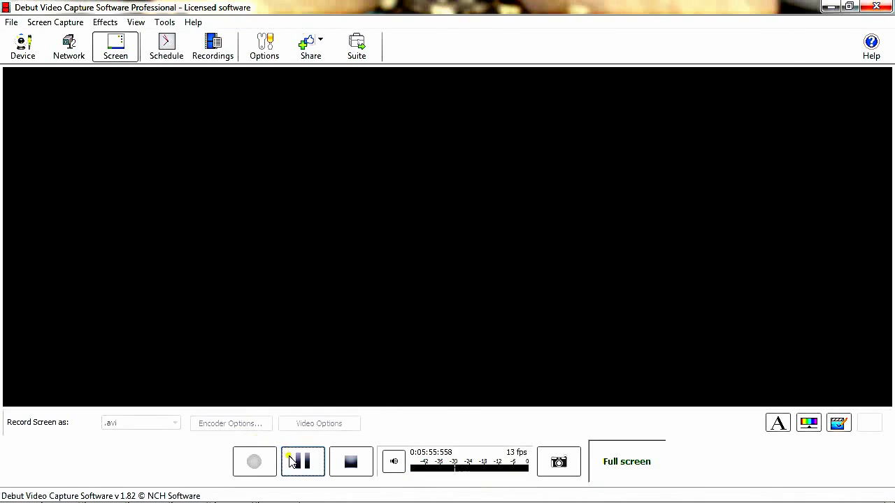
left_click(830, 7)
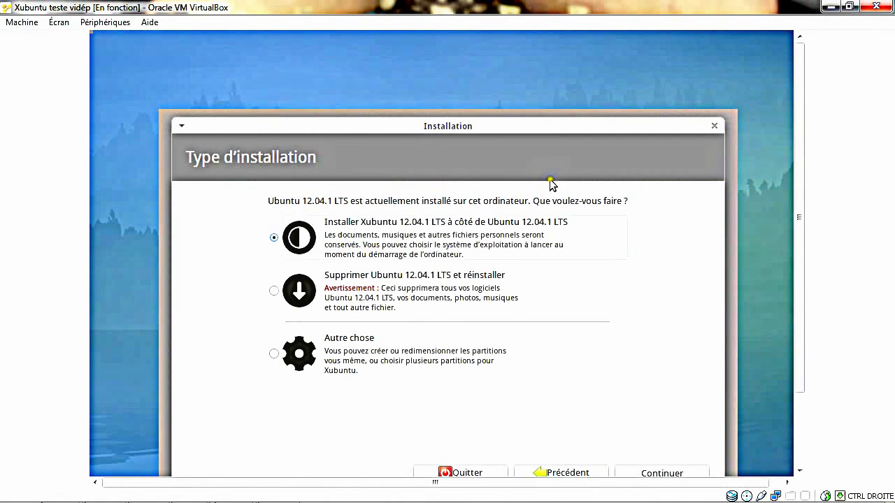
left_click(69, 23)
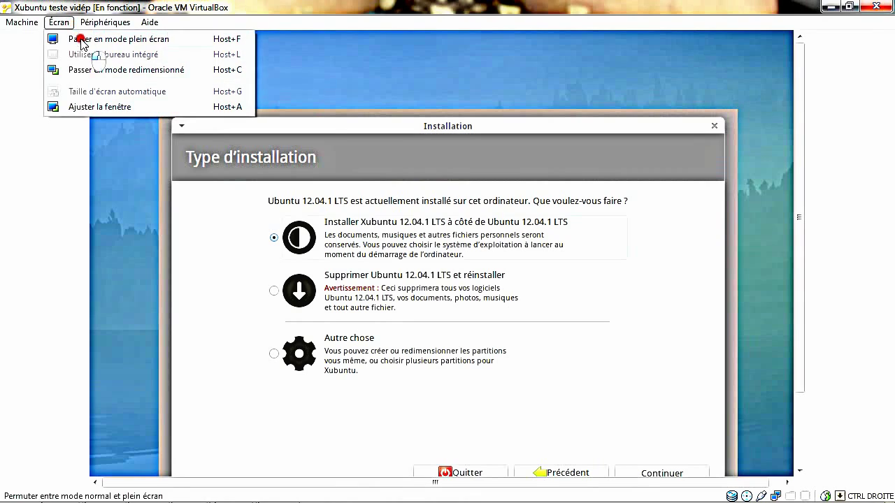
left_click(84, 39)
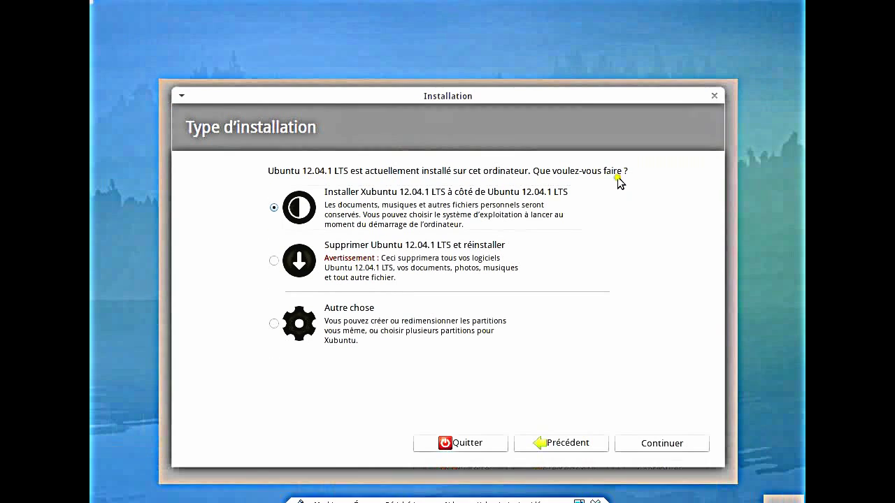
Revisit the installation preparation page and proceed to the partition table with "Autre chose" as the installation type.
left_click(560, 443)
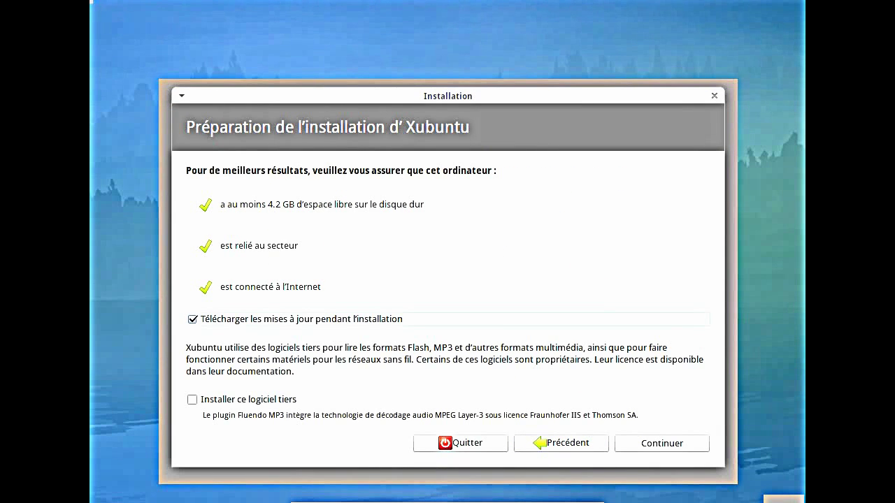
left_click(668, 442)
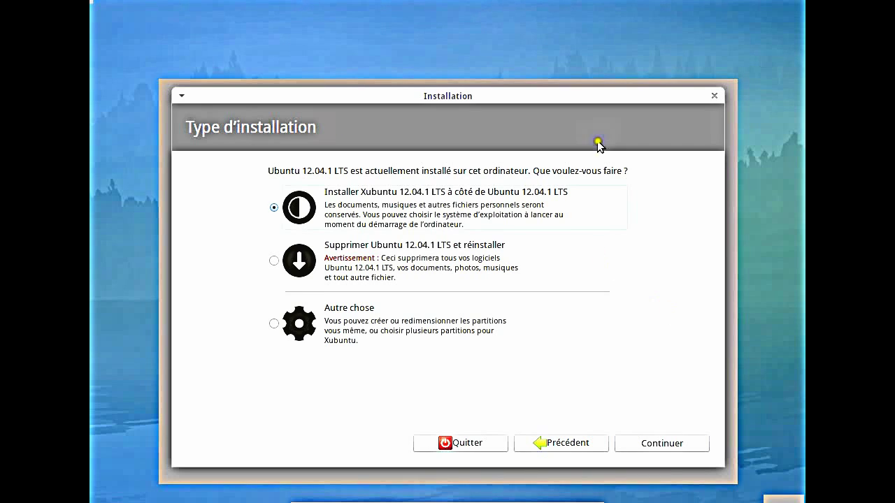
left_click(373, 331)
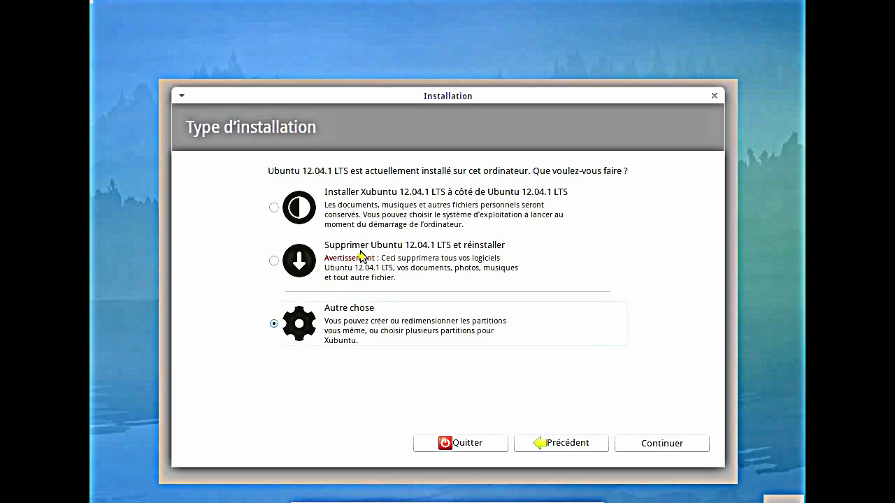
left_click(666, 448)
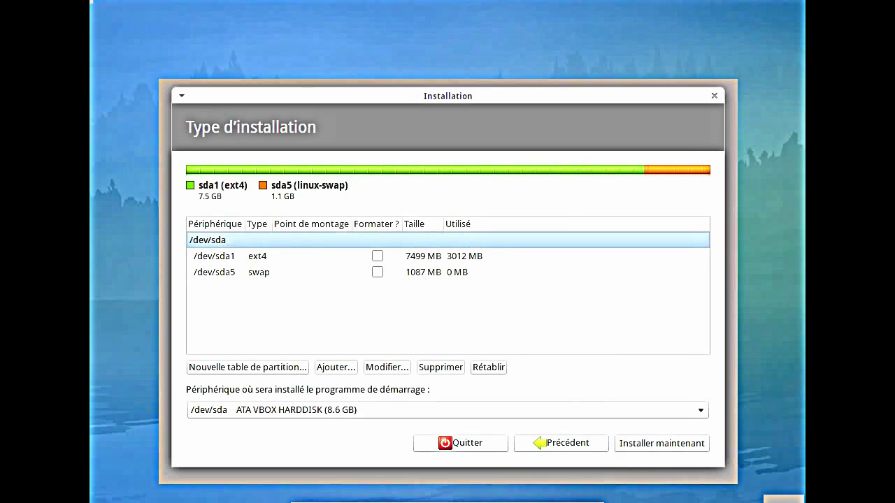
Delete the existing /dev/sda1 ext4 and /dev/sda5 swap partitions from the disk.
left_click(232, 256)
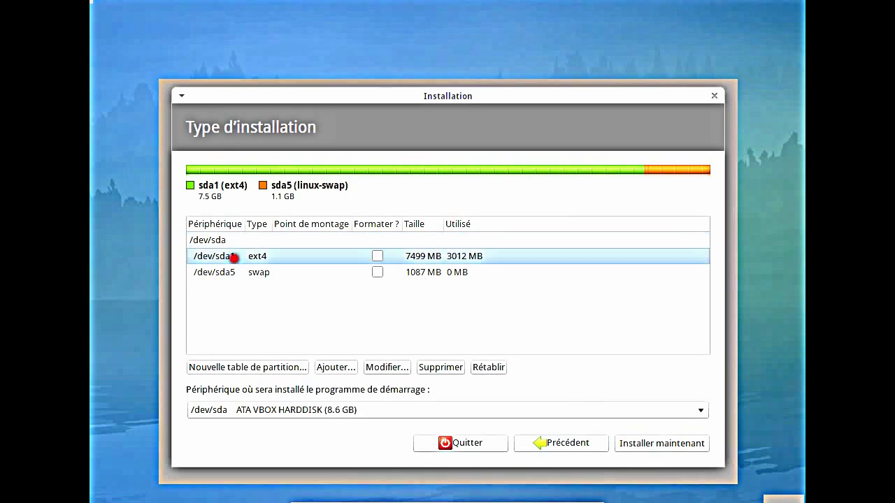
left_click(442, 367)
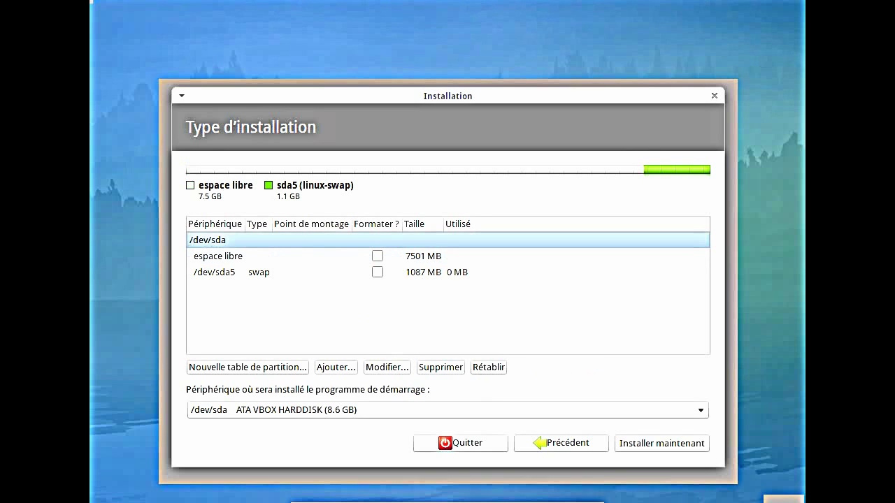
left_click(340, 271)
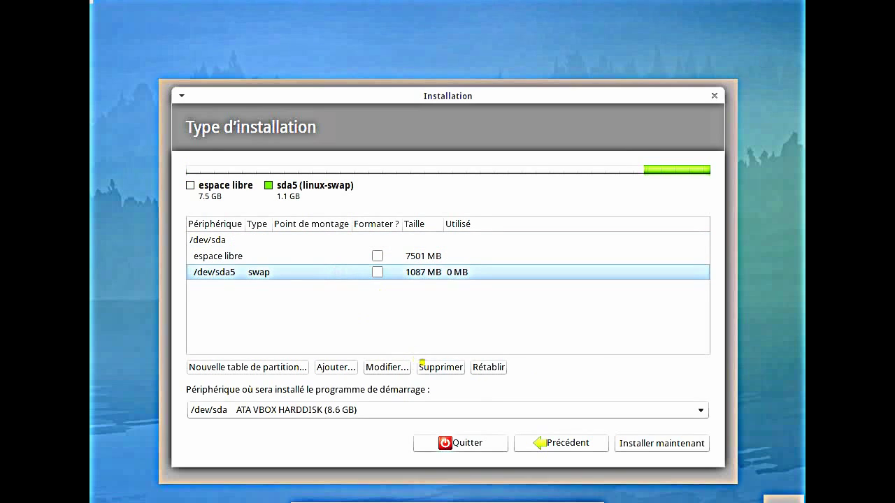
left_click(426, 365)
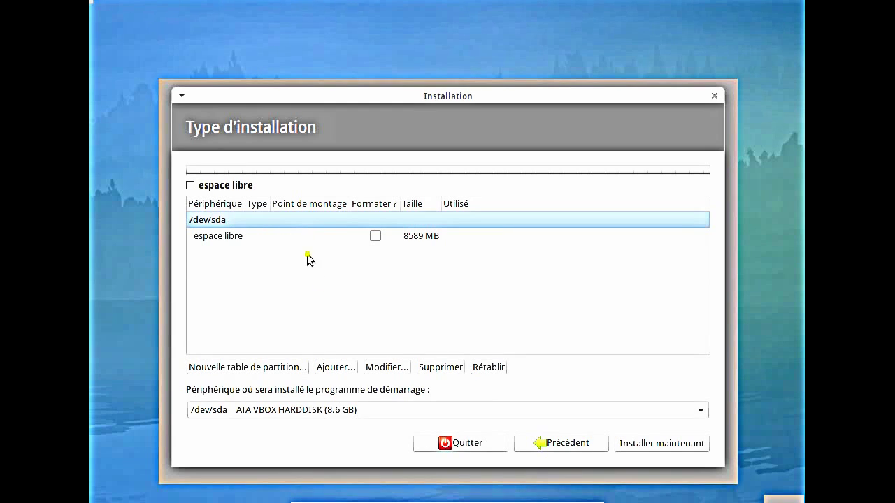
Inspect the boot loader device options and the /dev/sda and free-space entries of the partition table.
left_click(330, 417)
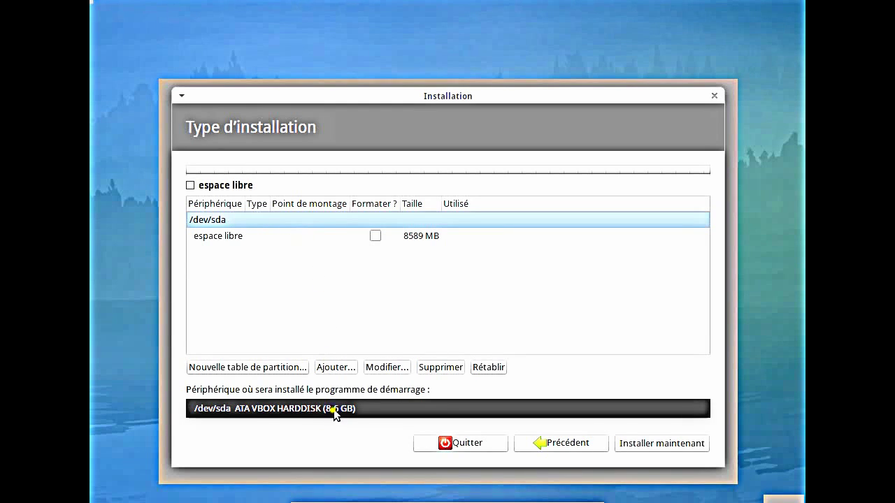
left_click(210, 411)
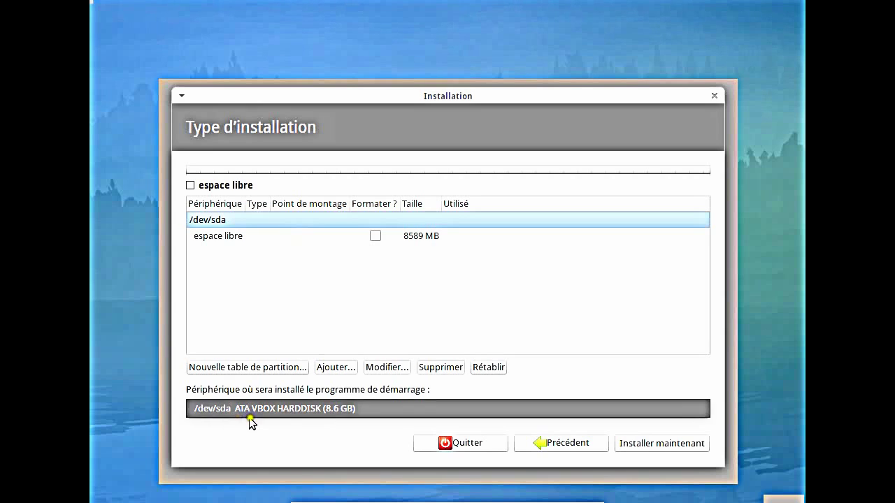
left_click(256, 241)
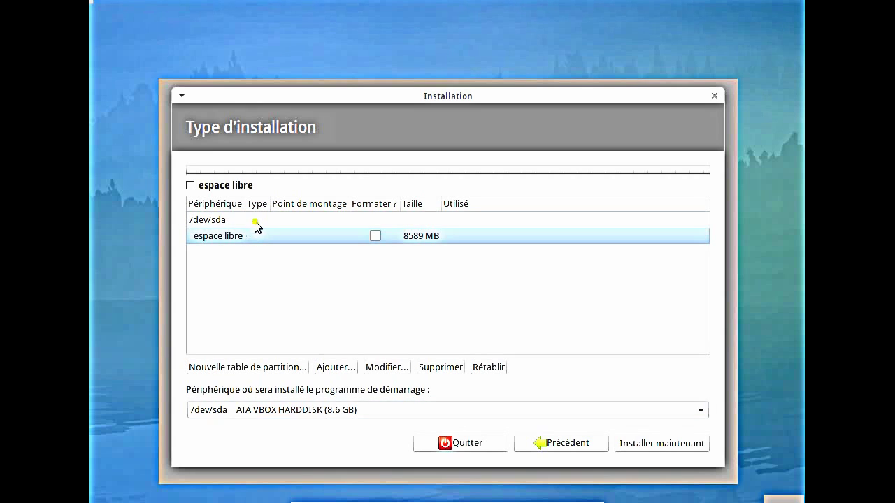
left_click(254, 221)
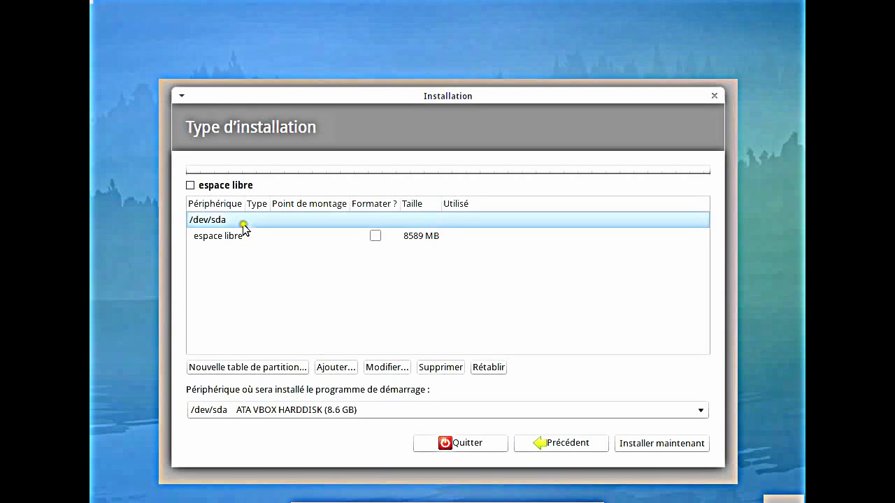
left_click(253, 237)
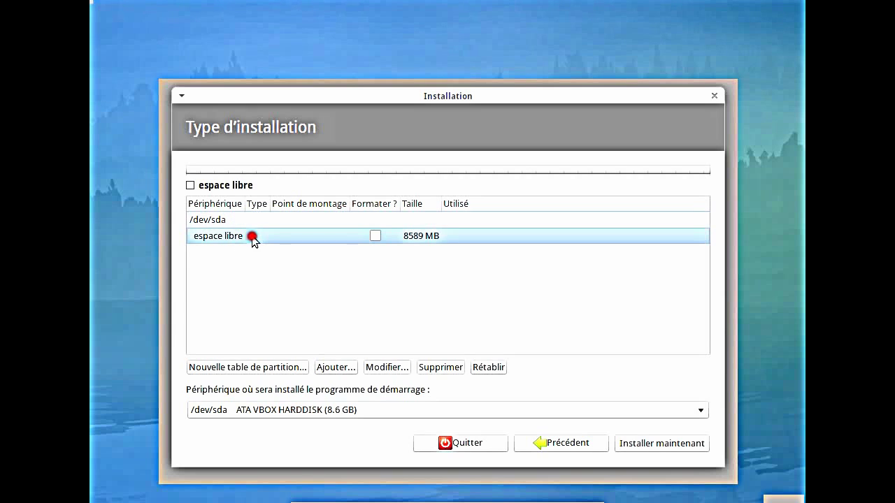
left_click(248, 220)
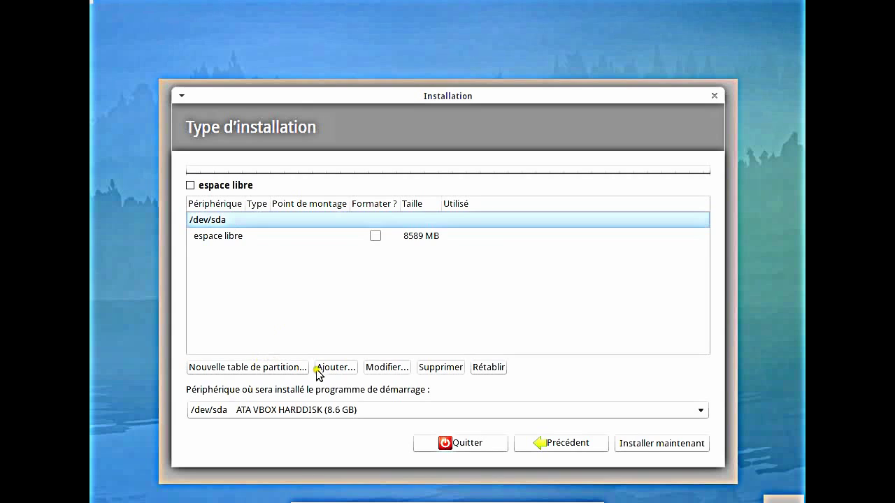
Create a 7500 MB primary ext4 partition at the beginning of the free space with mount point /.
left_click(260, 237)
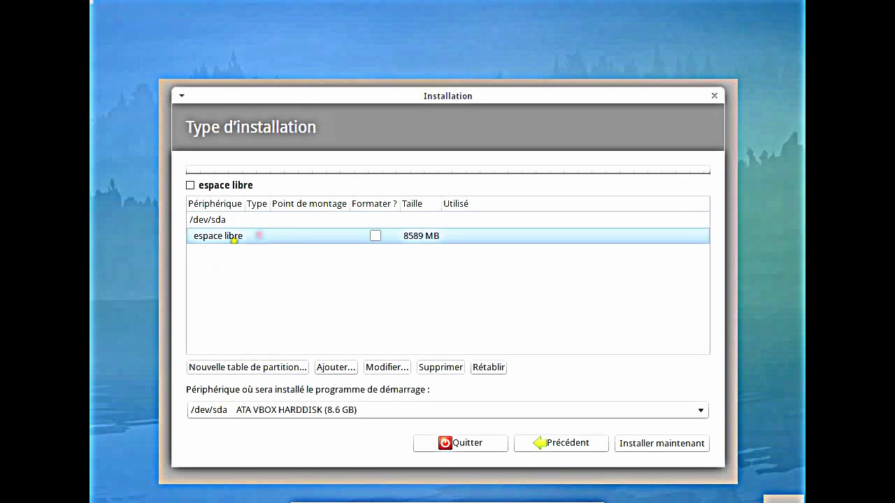
left_click(336, 369)
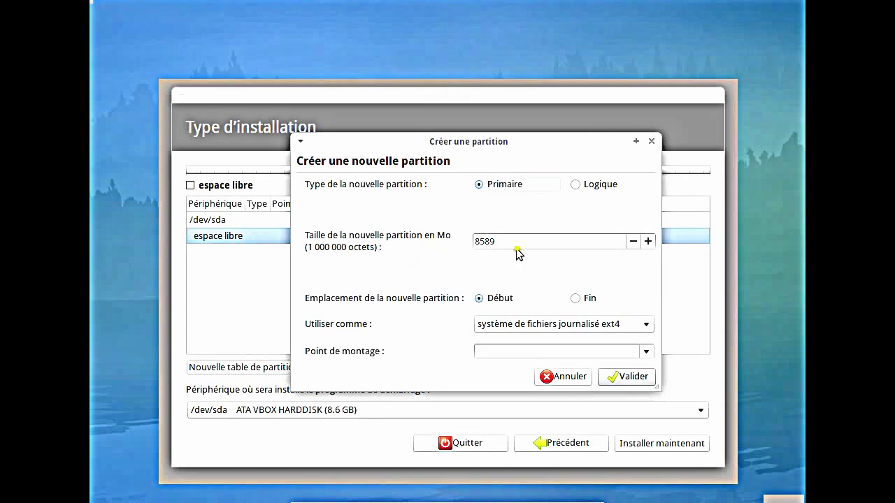
left_click(542, 238)
type("7500")
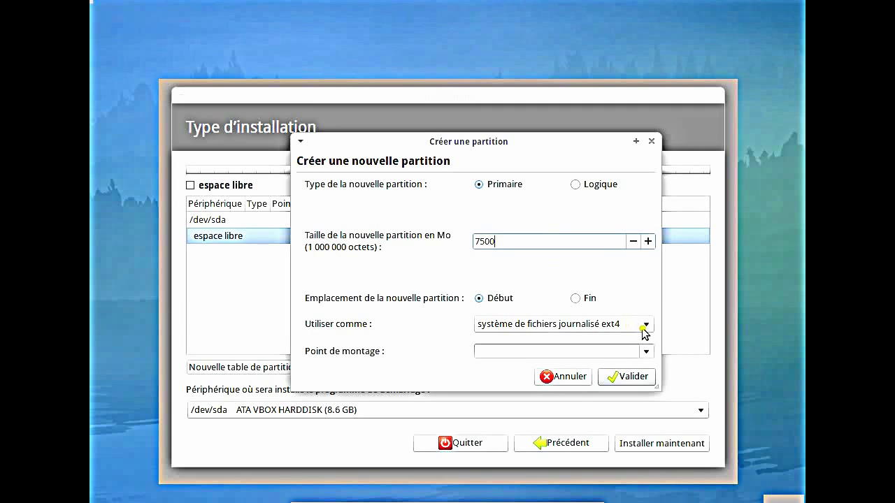
left_click(647, 352)
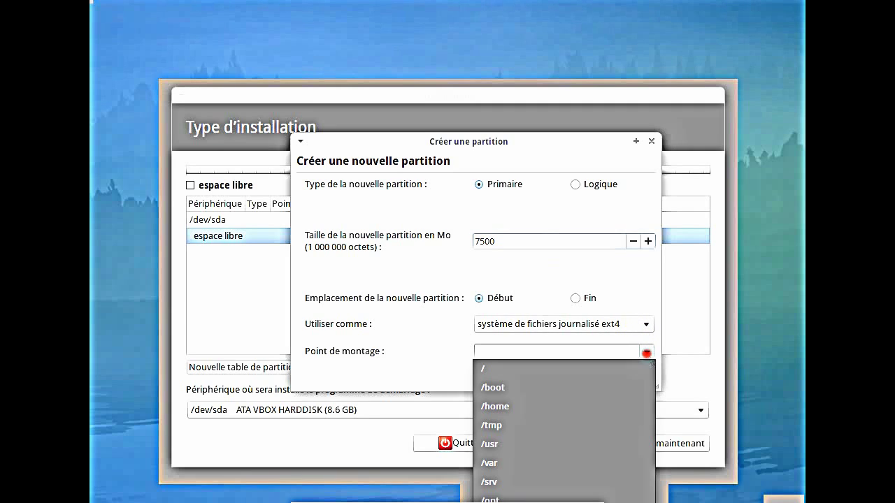
left_click(582, 370)
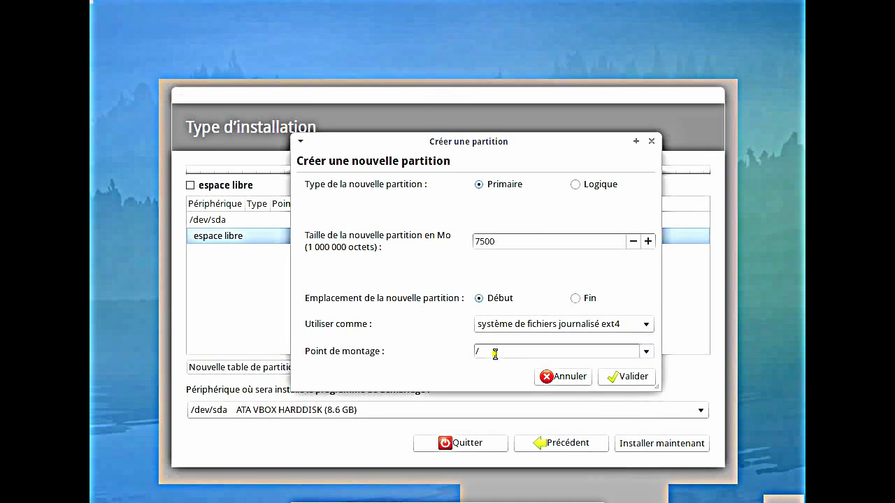
left_click(609, 373)
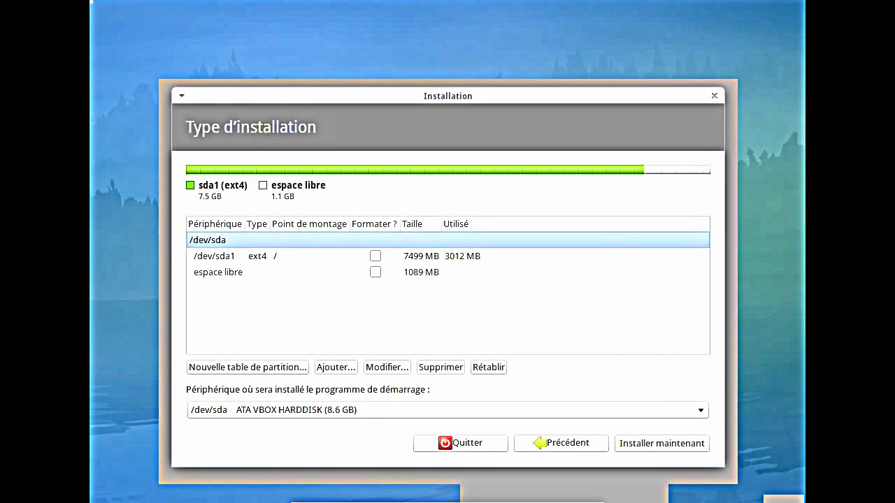
Create a 1089 MB primary swap partition at the beginning of the remaining free space.
left_click(239, 272)
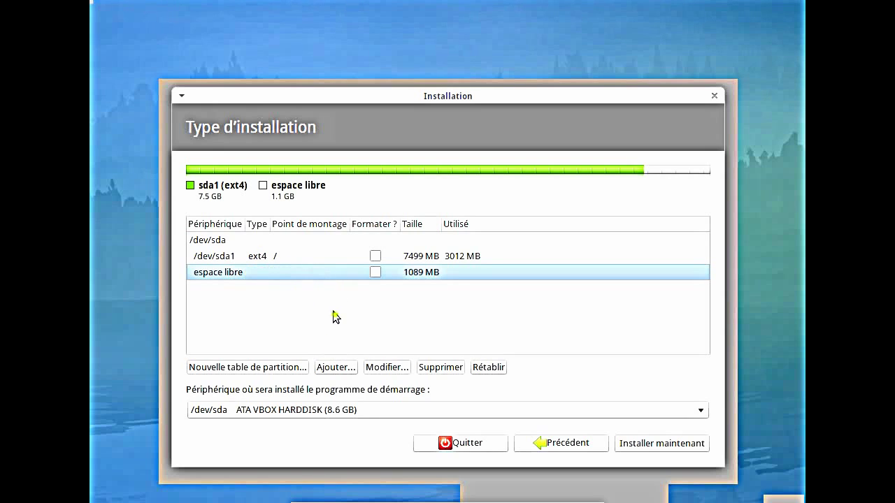
left_click(336, 367)
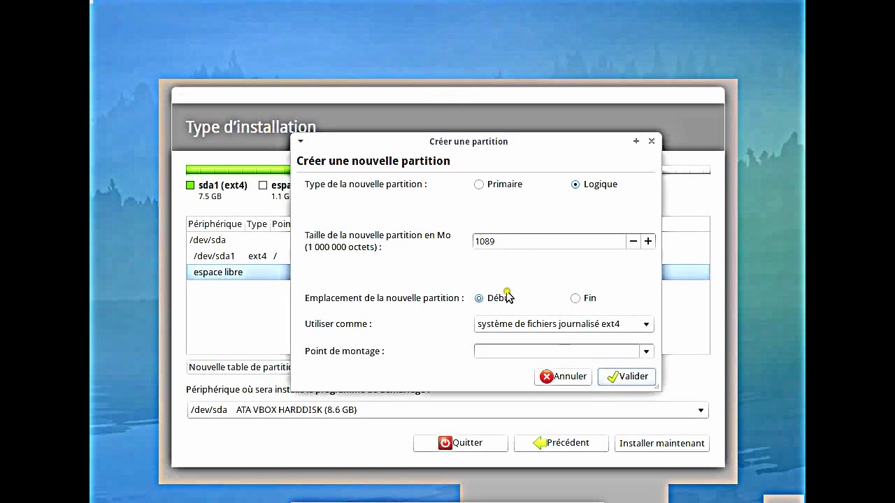
left_click(622, 326)
left_click(498, 251)
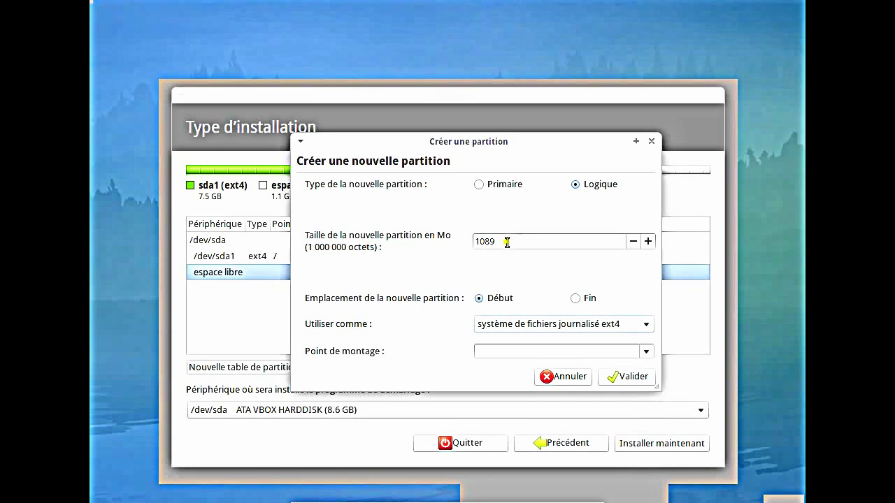
left_click(480, 242)
left_click(592, 325)
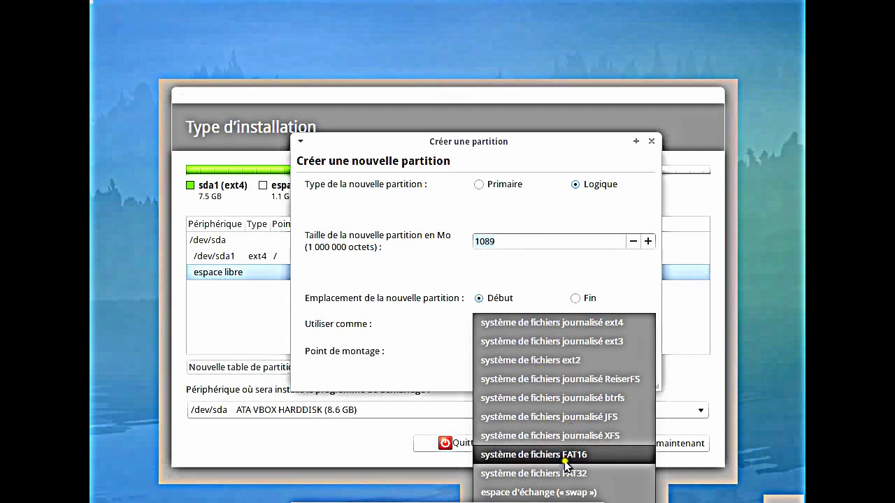
left_click(559, 489)
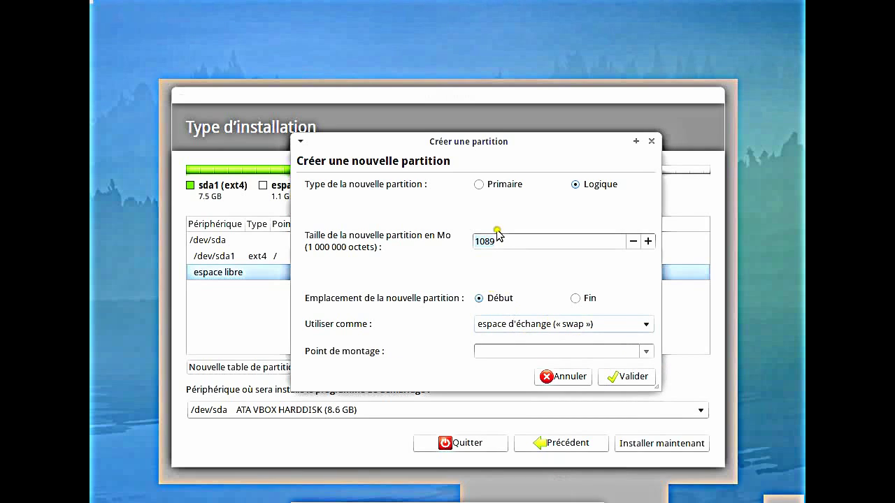
left_click(489, 184)
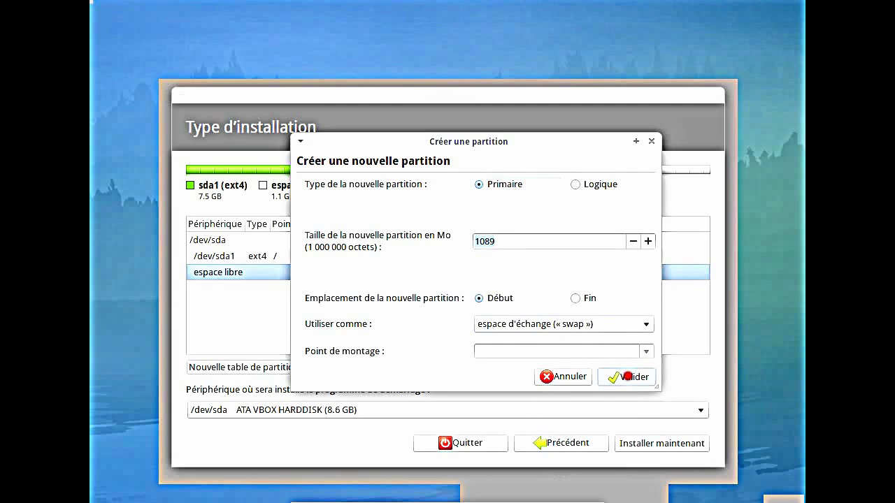
left_click(629, 376)
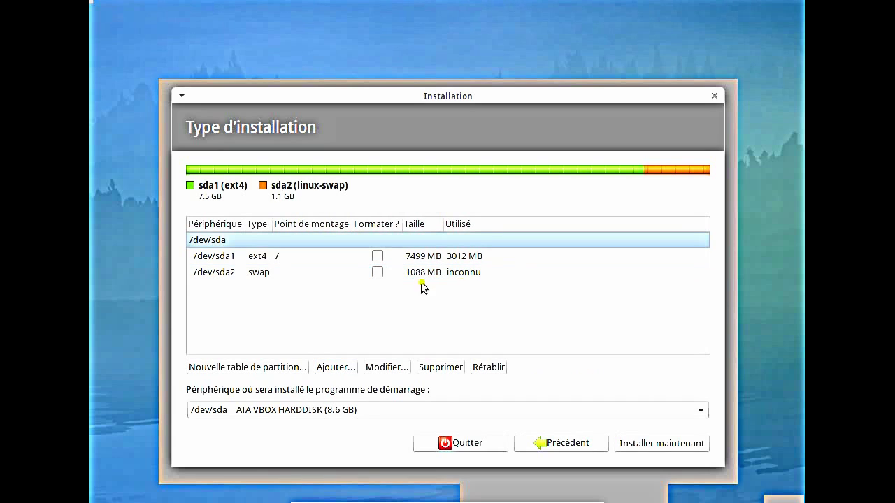
Mark the /dev/sda1 ext4 root partition for formatting and start the installation with this partition layout.
left_click(261, 258)
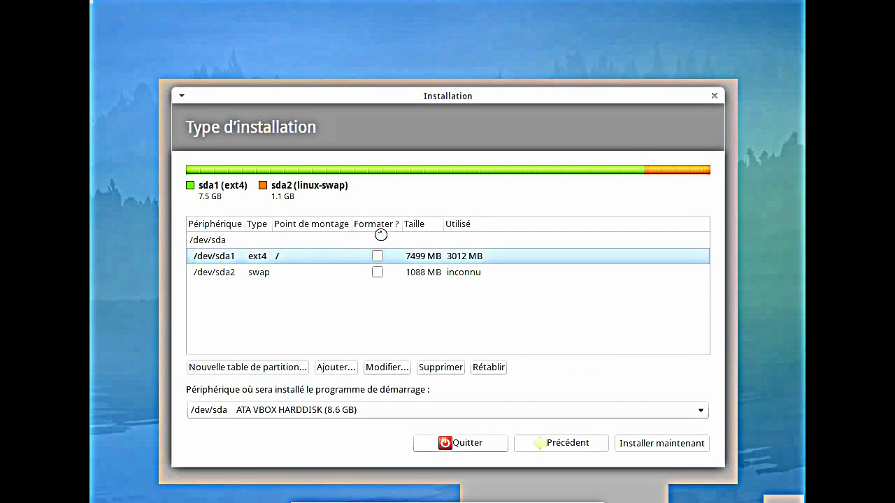
left_click(378, 256)
left_click(278, 274)
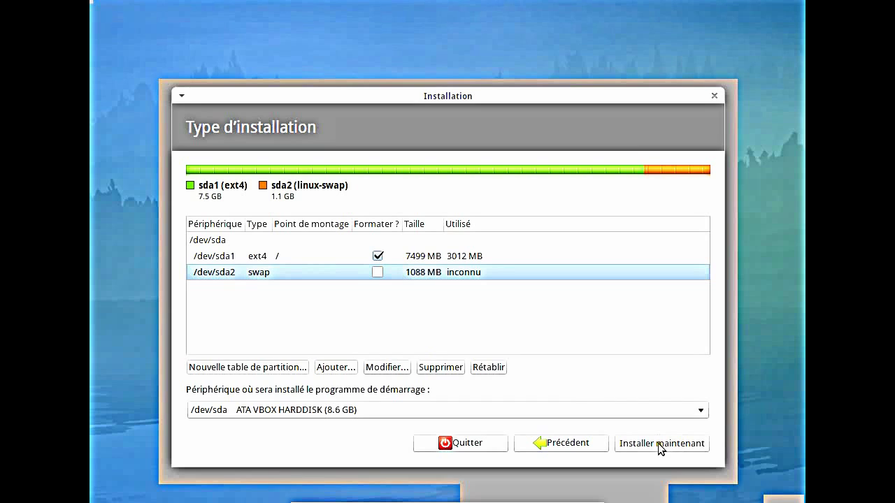
left_click(322, 256)
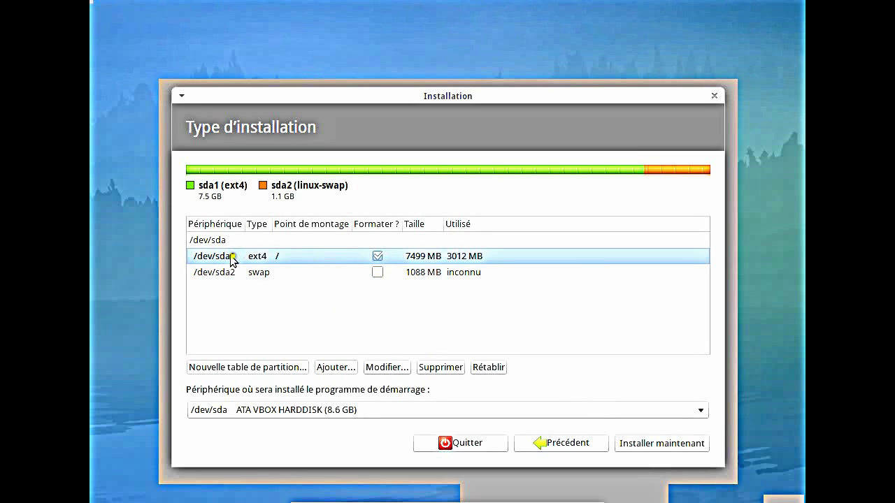
left_click(659, 444)
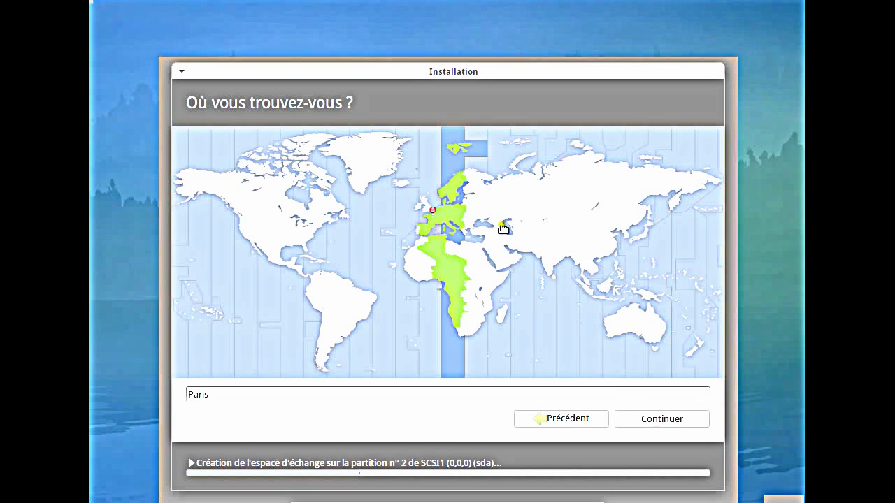
Accept Paris as the location, and accept the "Français (variante obsolète)" keyboard layout after testing it with "azerty".
key("Return")
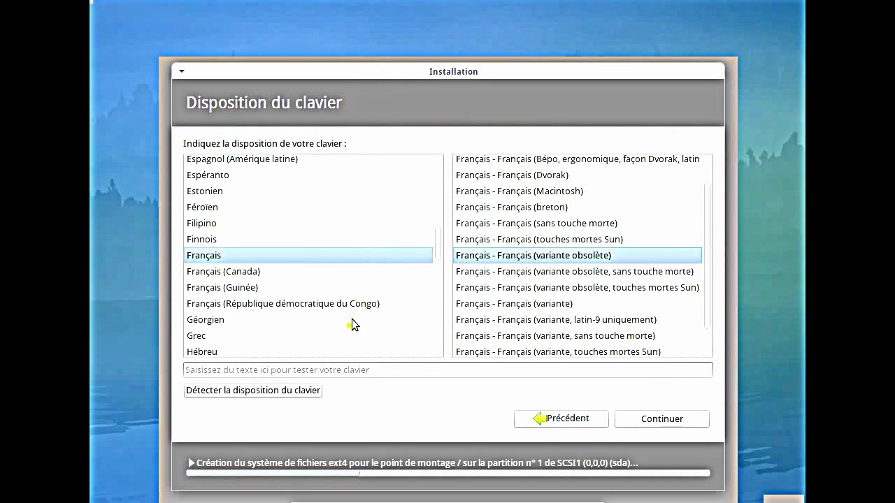
left_click(345, 371)
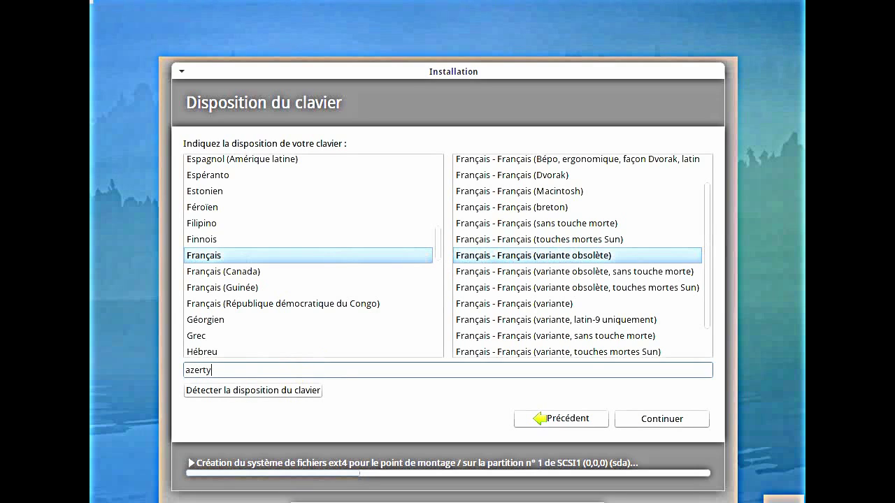
key("BackSpace")
key("BackSpace")
key("BackSpace")
key("BackSpace")
left_click(709, 334)
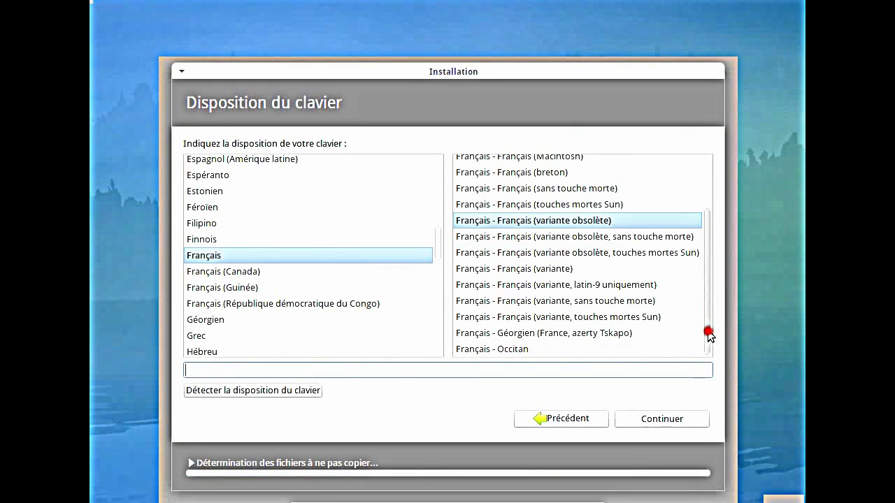
left_click_drag(709, 334, 704, 192)
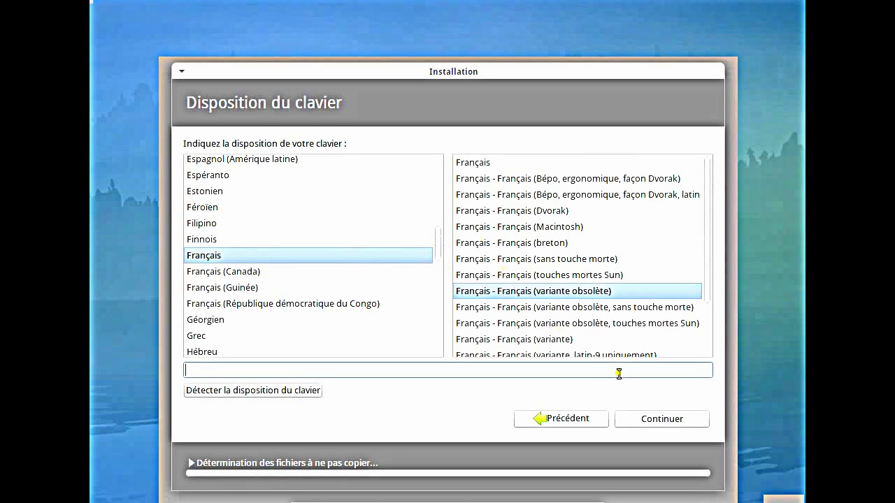
left_click(646, 417)
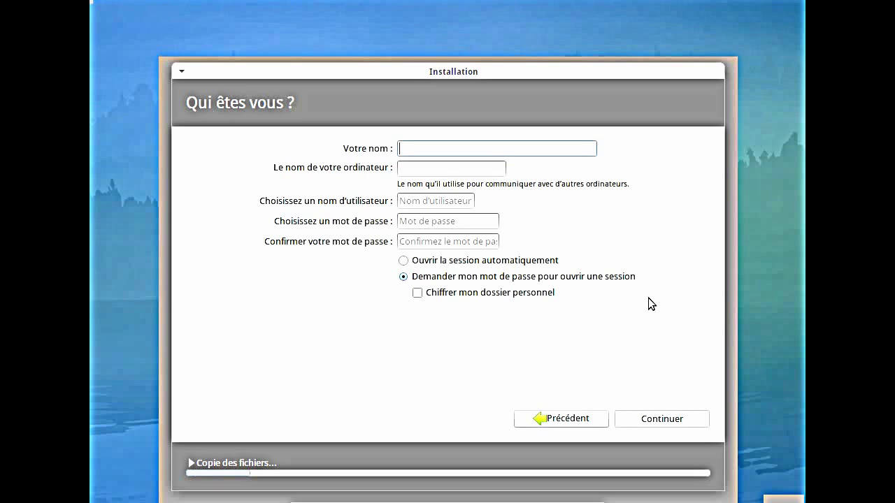
Fill in the user's name and set the computer name to colibriinfo-xubuntu.
type("Co")
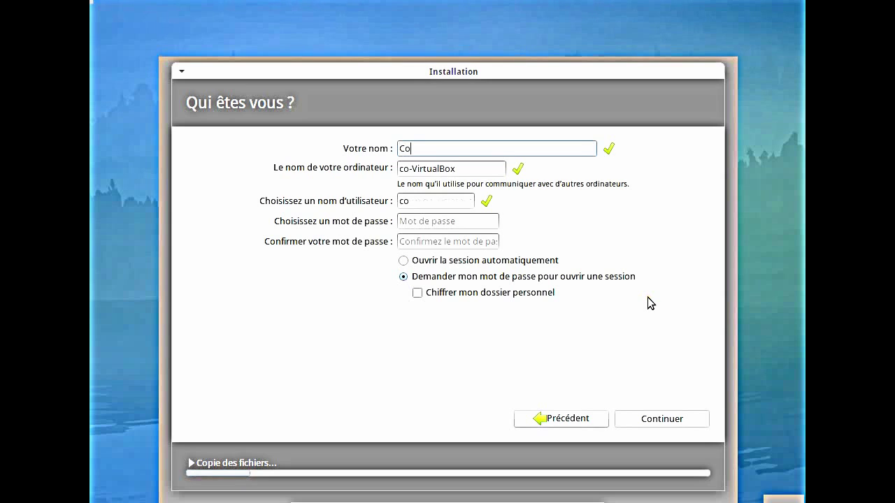
type("libri")
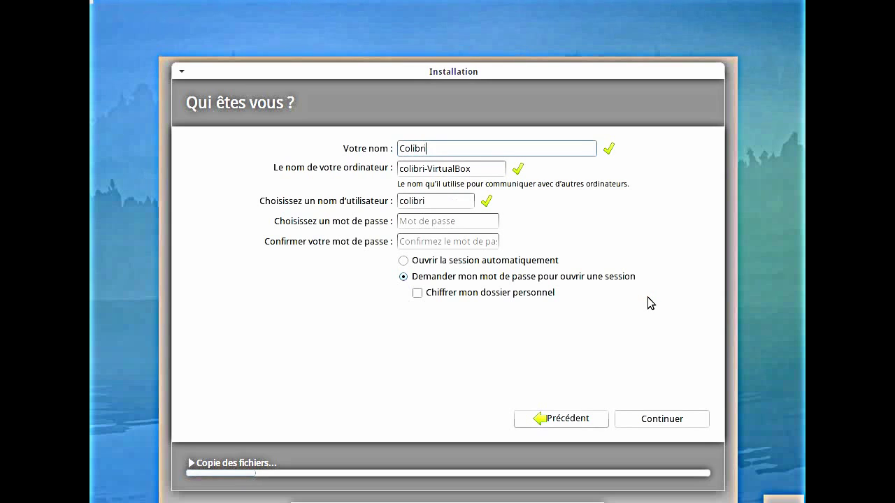
type("-info")
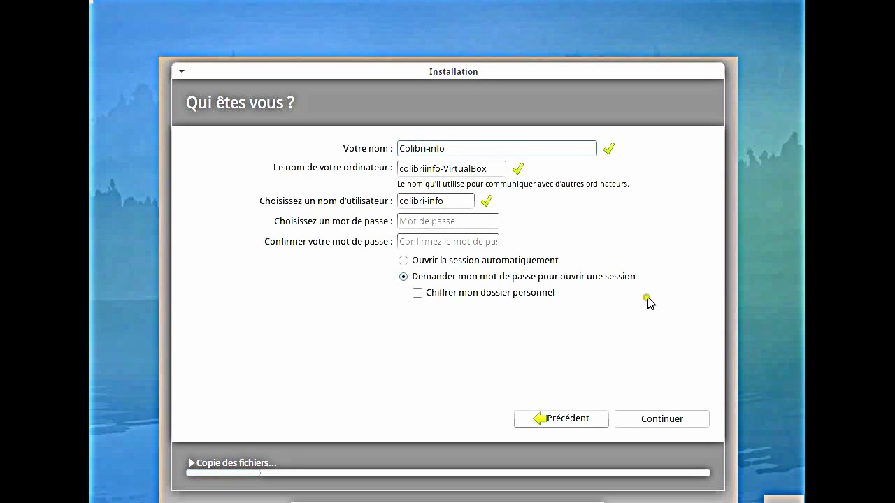
left_click_drag(500, 172, 455, 172)
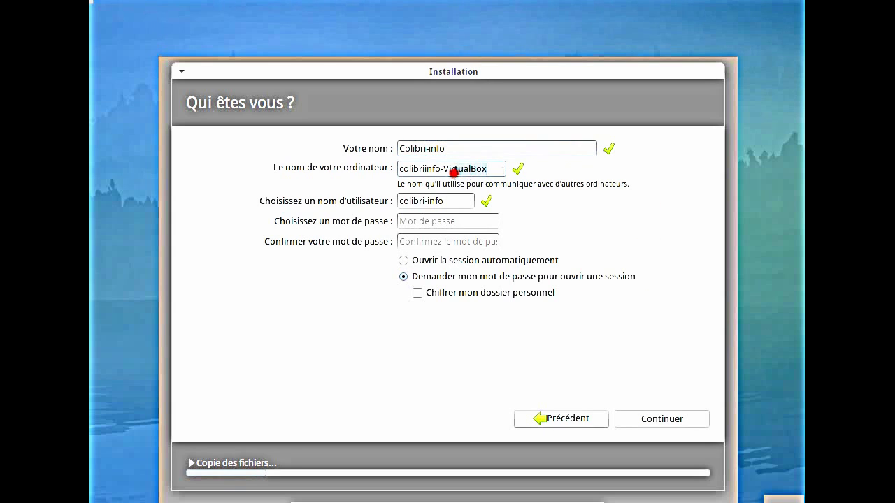
key("BackSpace")
key("BackSpace")
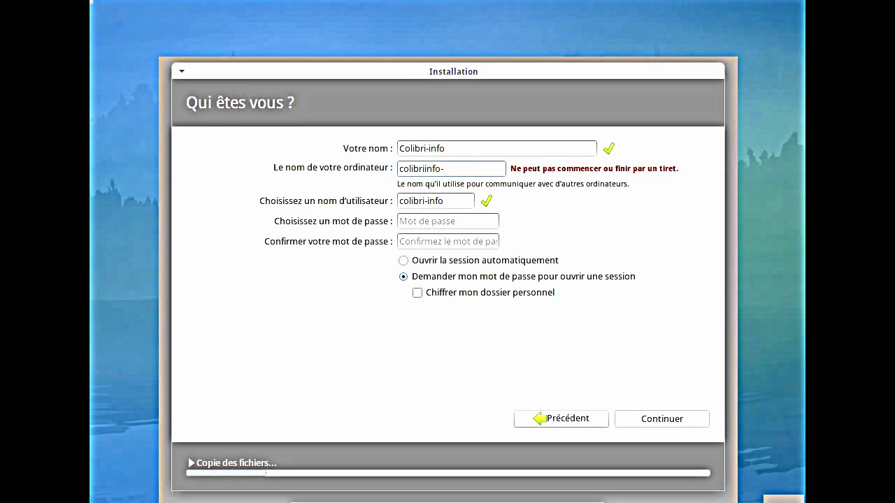
type("x")
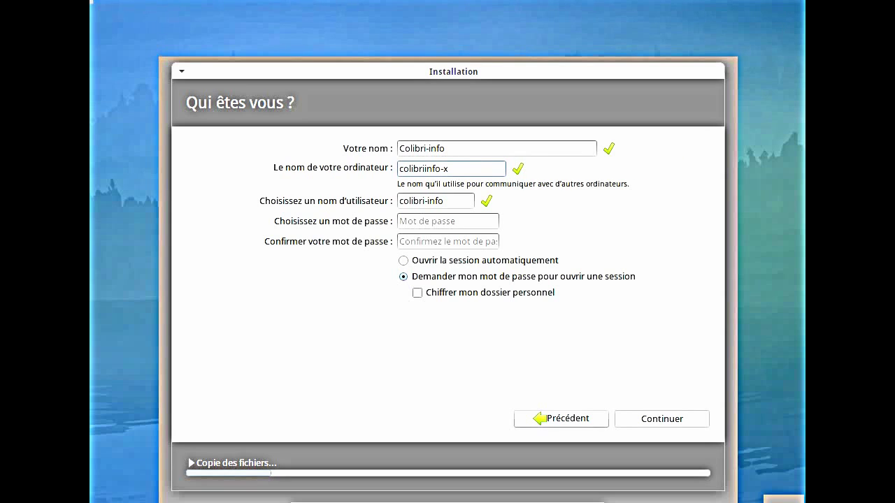
type("ubuntu")
Enter and confirm the account password, and submit the user details with a password required at login.
left_click(427, 219)
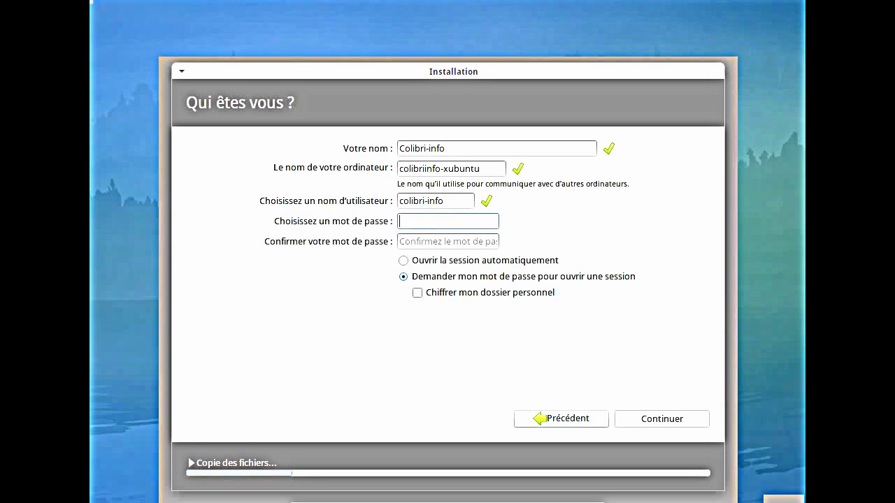
type("********")
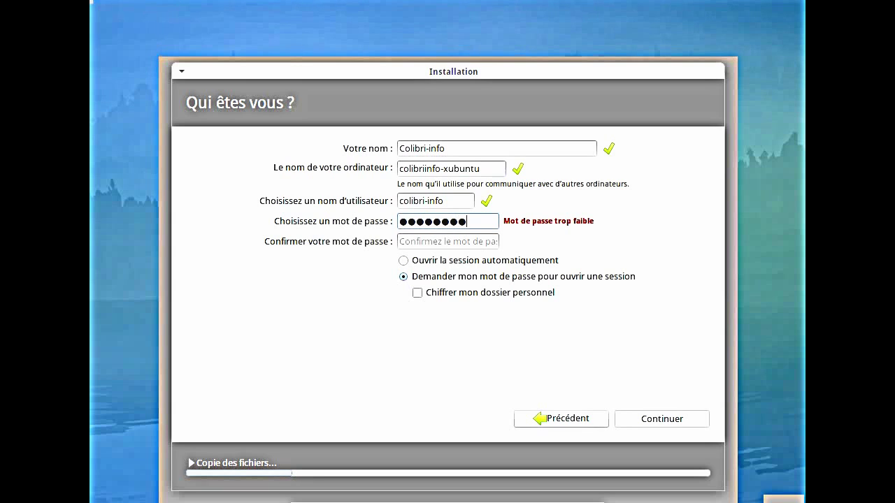
type("*****")
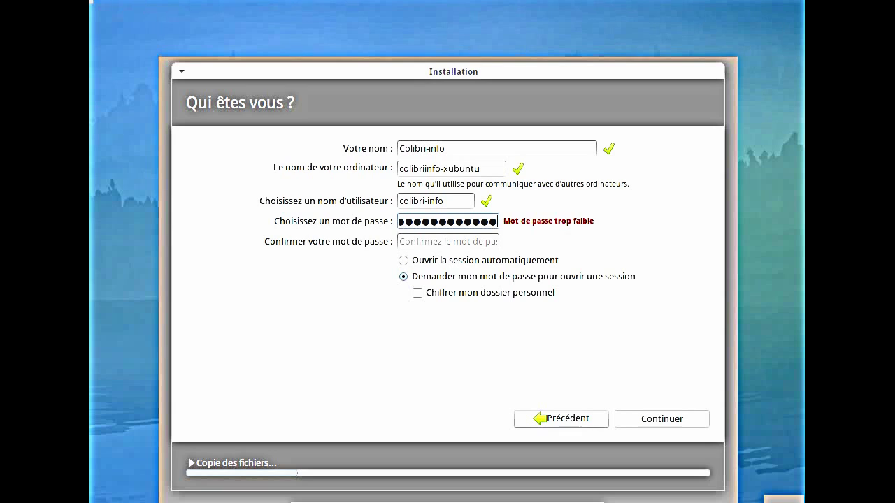
type("*")
left_click(448, 242)
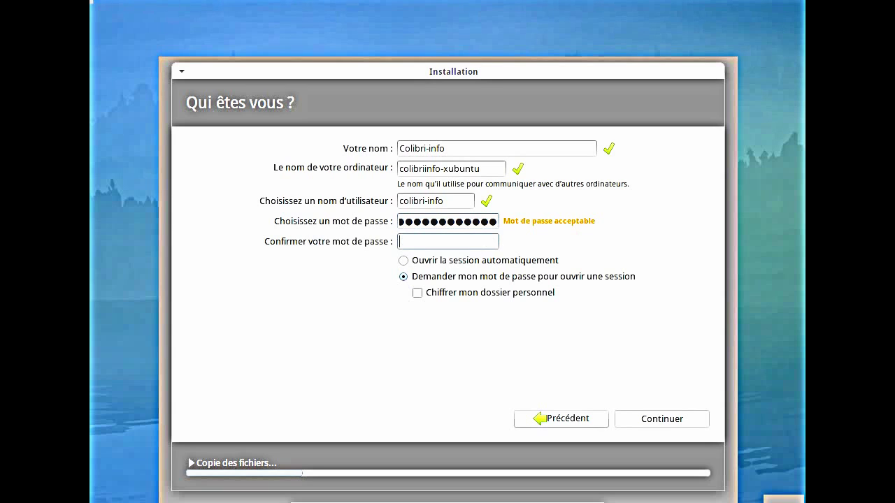
type("***********")
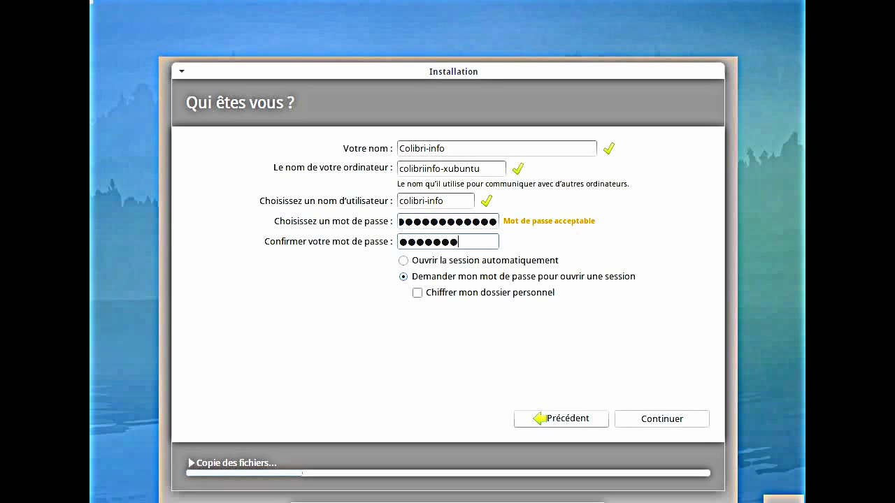
type("*")
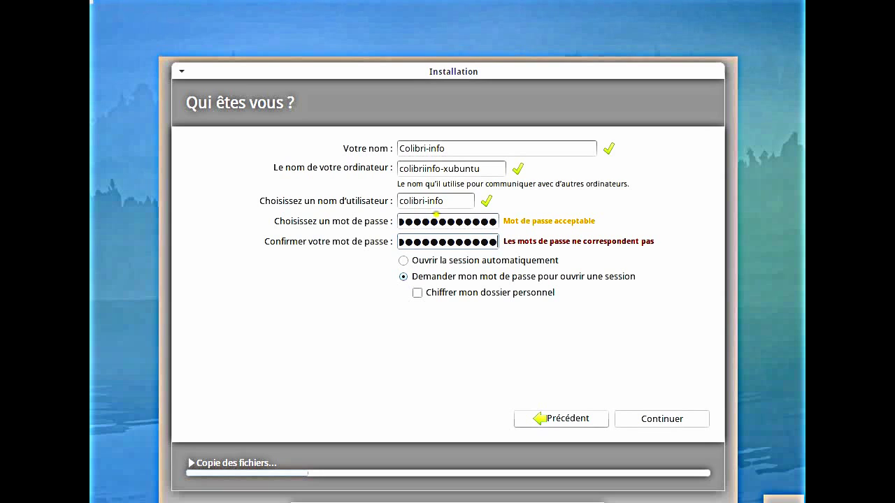
type("*")
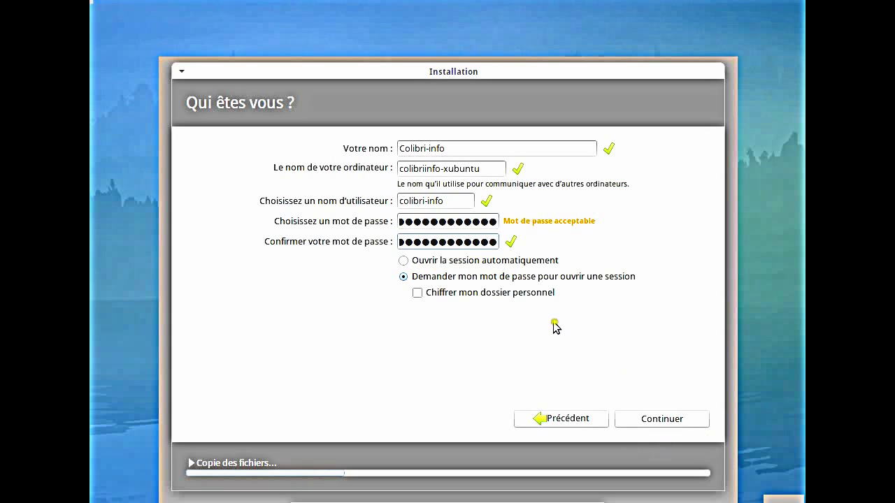
left_click(679, 422)
left_click(661, 419)
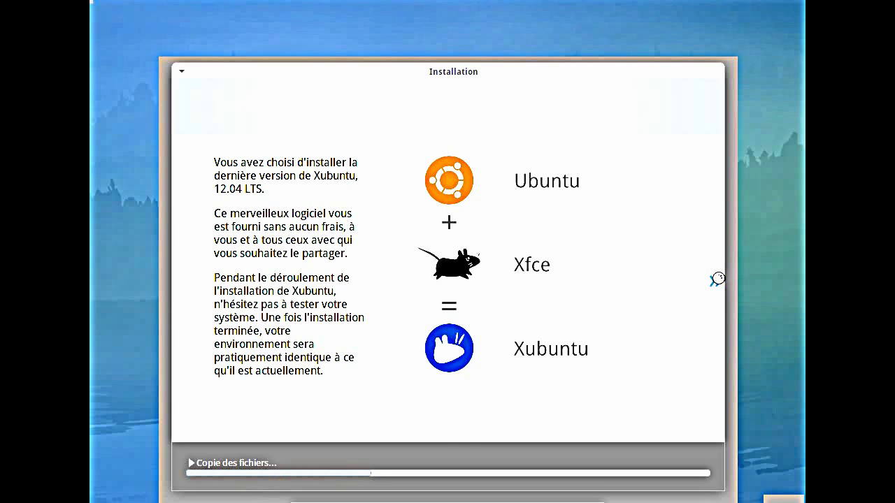
Advance the installation slideshow to the Firefox and Thunderbird page.
left_click(716, 279)
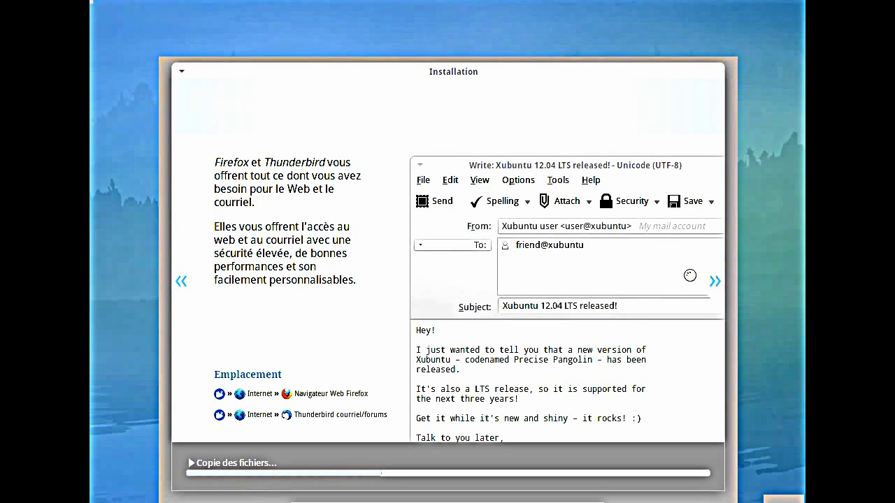